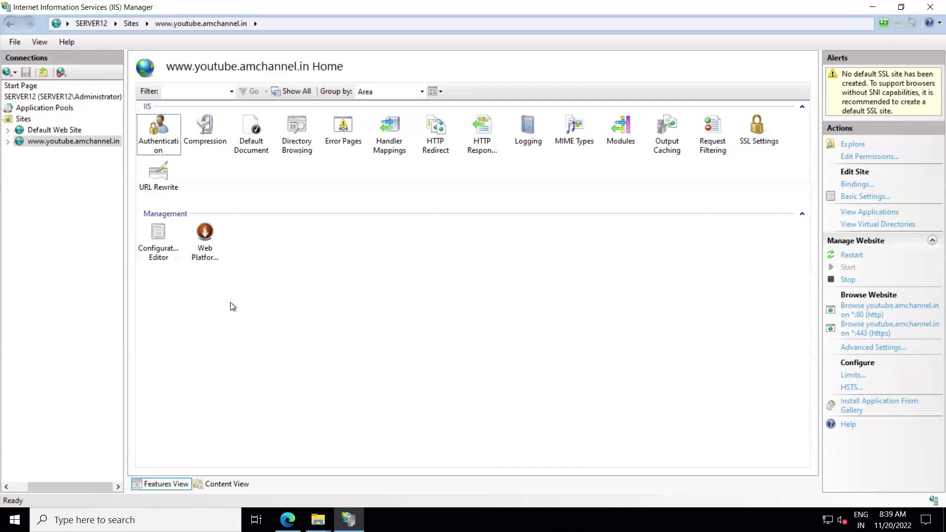
Show SERVER12's Server Certificates list and select the youtube.amchannel.in certificate.
left_click(22, 97)
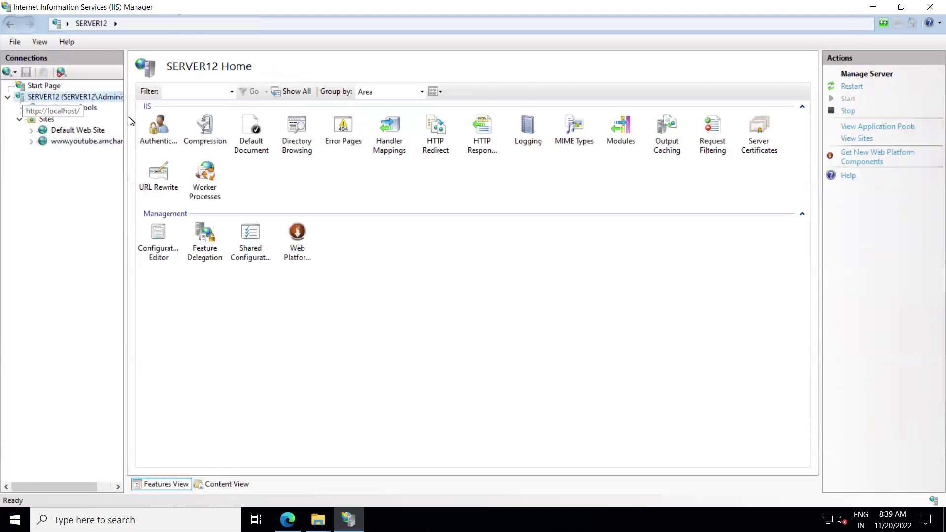
double_click(761, 146)
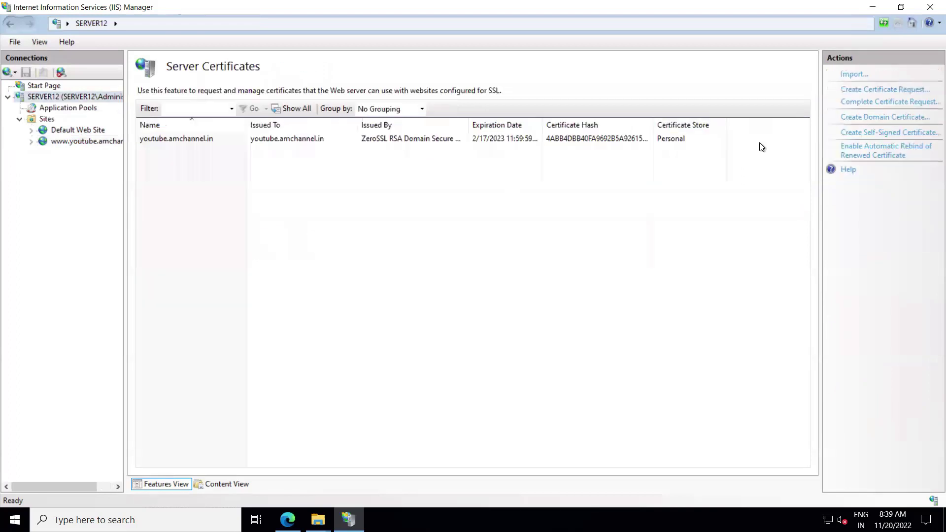
left_click(453, 141)
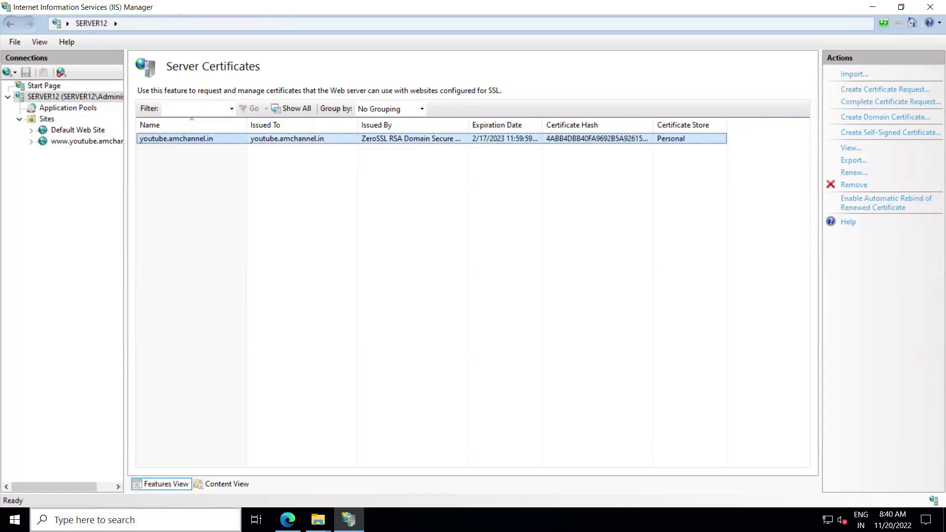
left_click(93, 520)
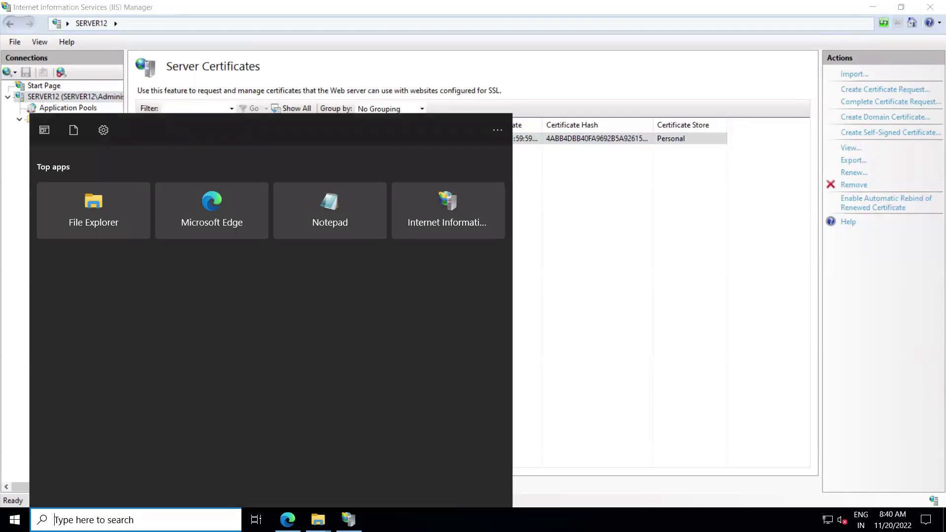
Launch mmc and add the Certificates snap-in for the local computer account.
type("mmc")
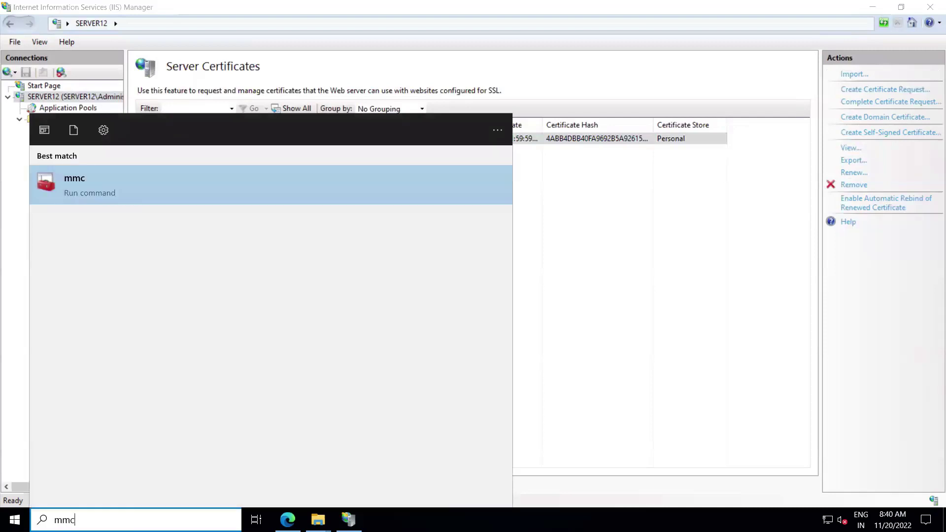
left_click(205, 192)
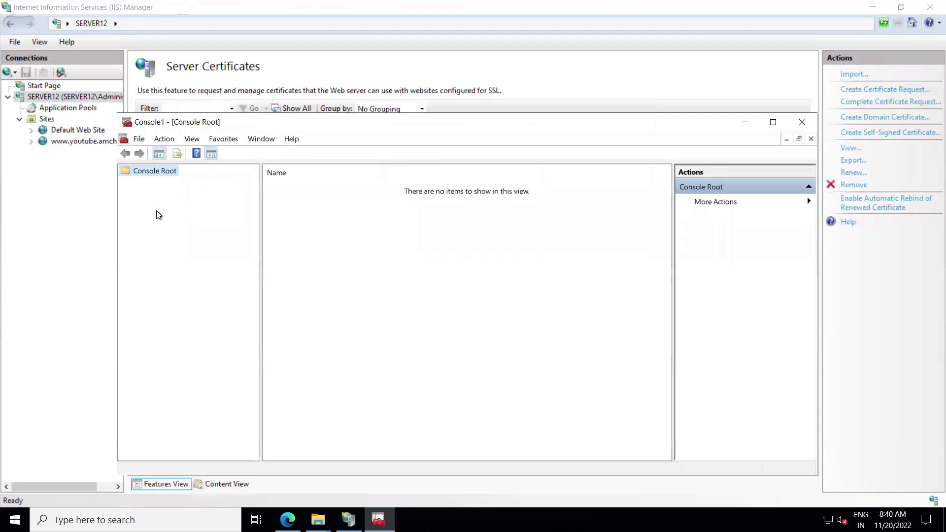
left_click(139, 140)
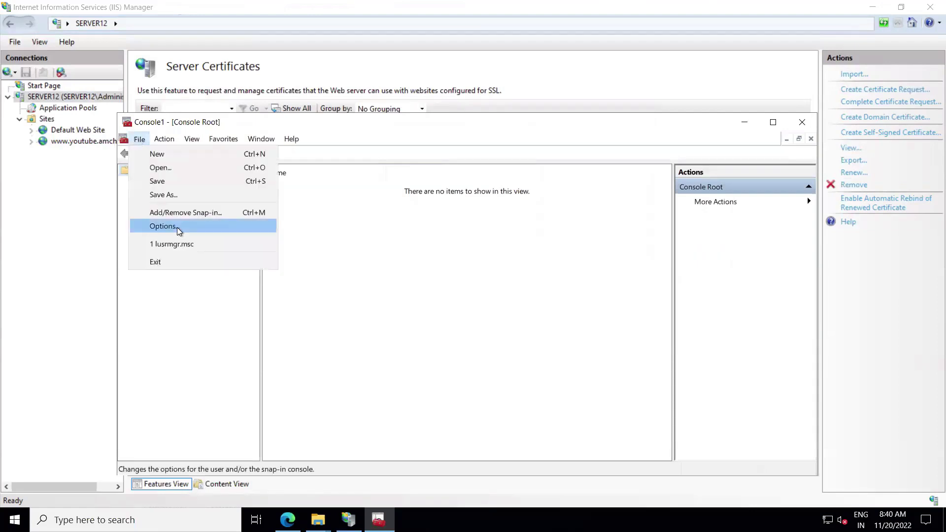
left_click(182, 215)
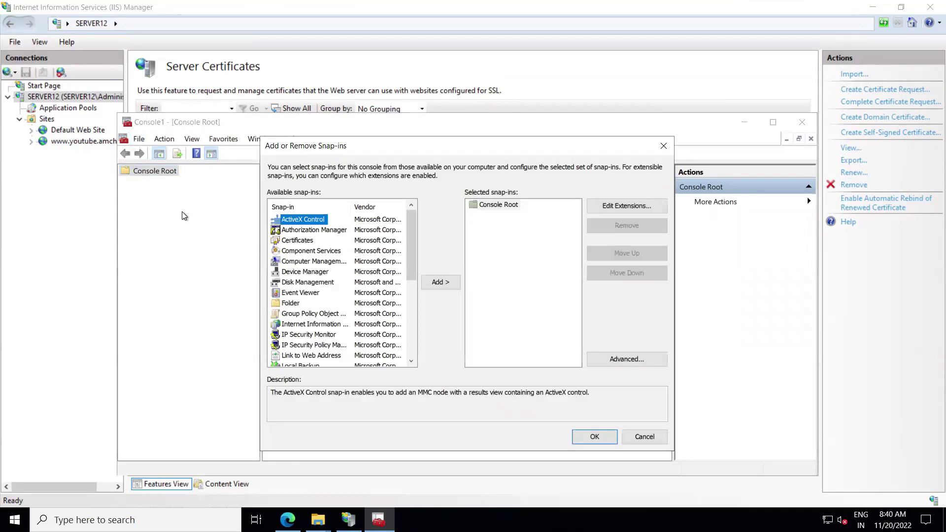
left_click(305, 241)
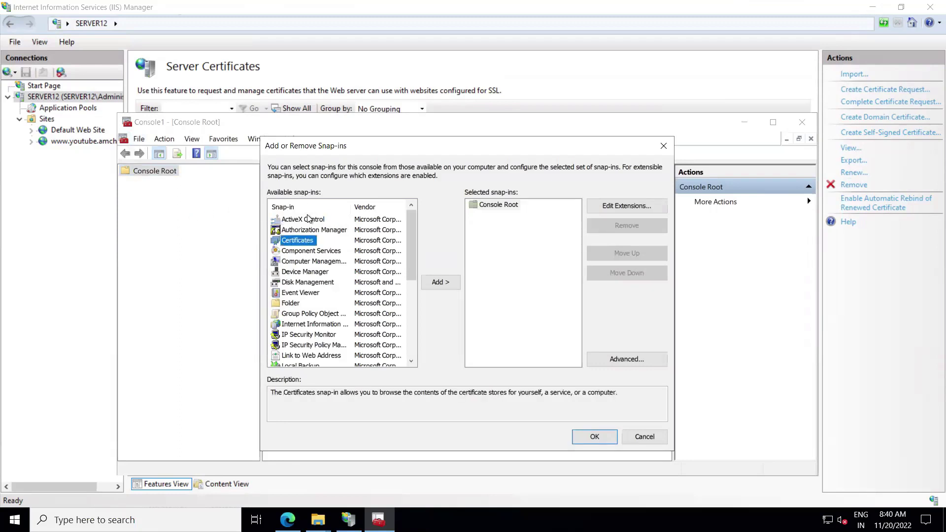
left_click(449, 285)
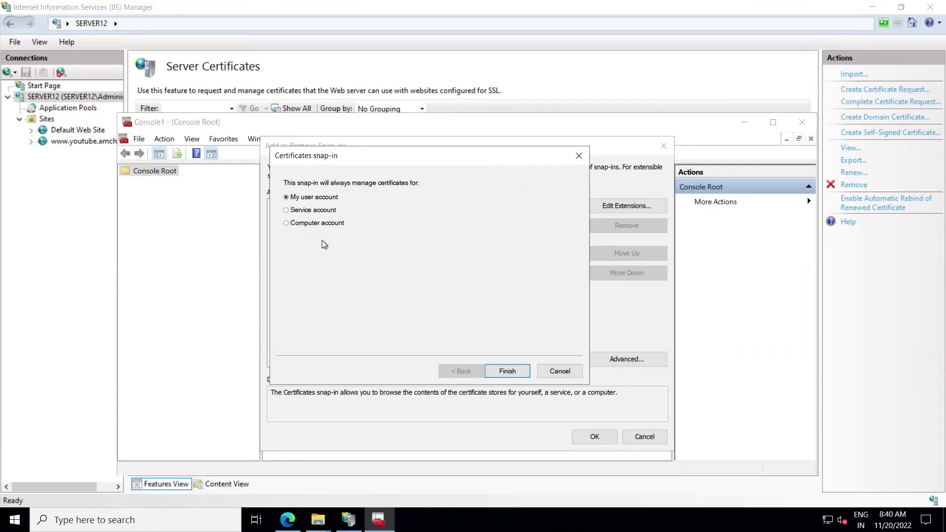
left_click(287, 223)
left_click(508, 371)
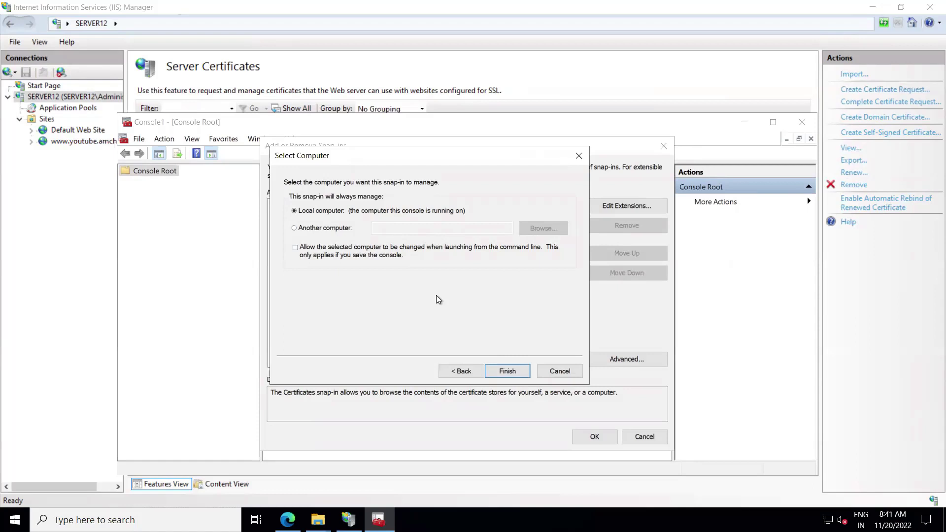
left_click(505, 372)
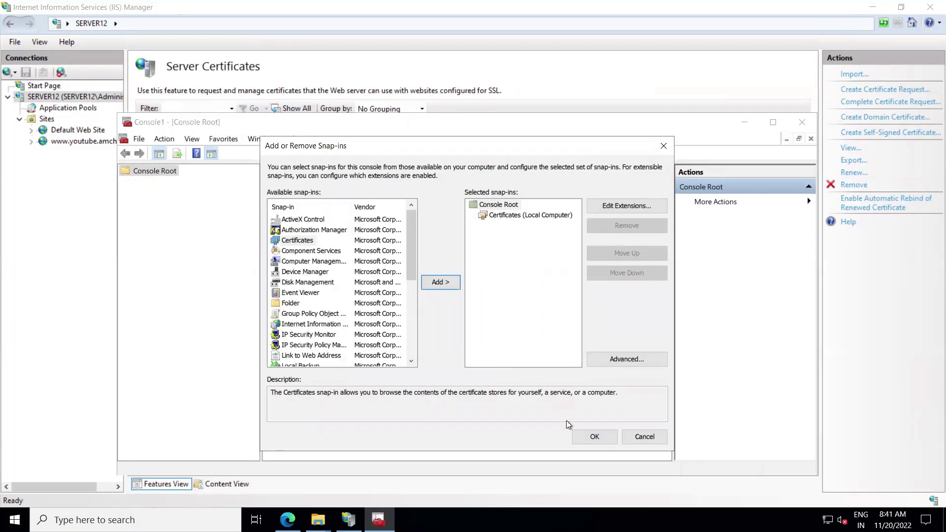
left_click(594, 438)
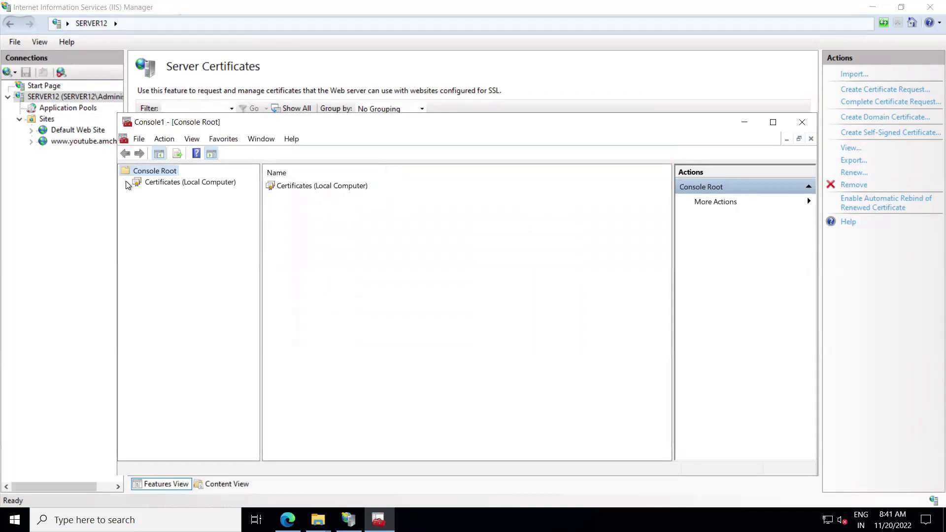
List the Personal store's certificates under Certificates (Local Computer), after briefly checking Web Hosting.
left_click(127, 182)
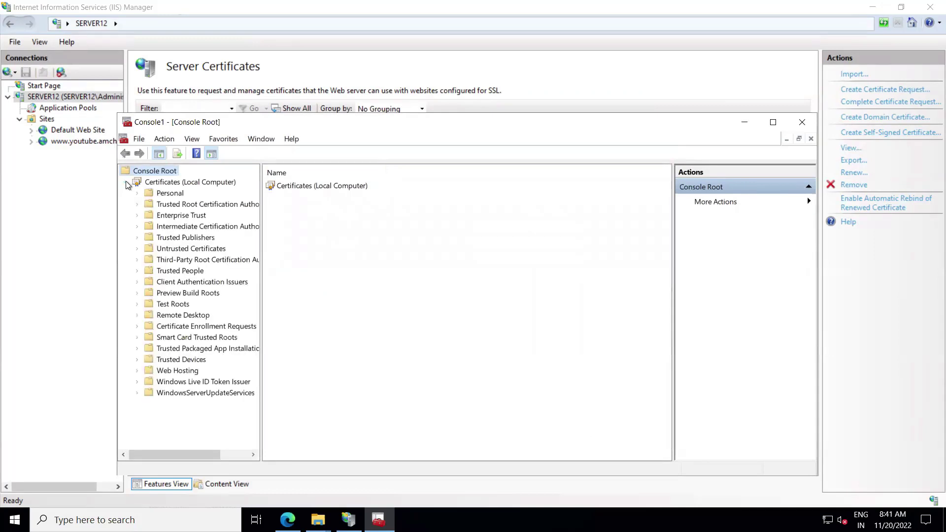
left_click(170, 194)
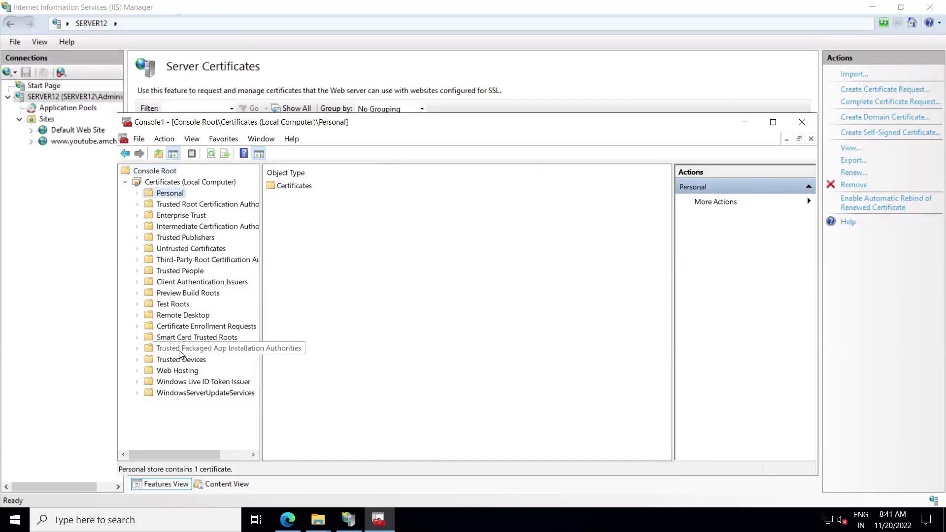
left_click(138, 194)
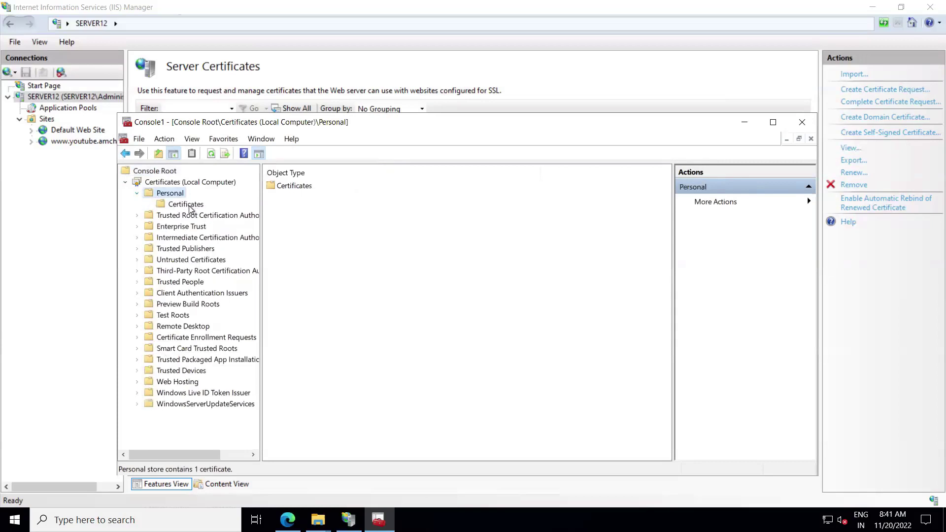
left_click(187, 207)
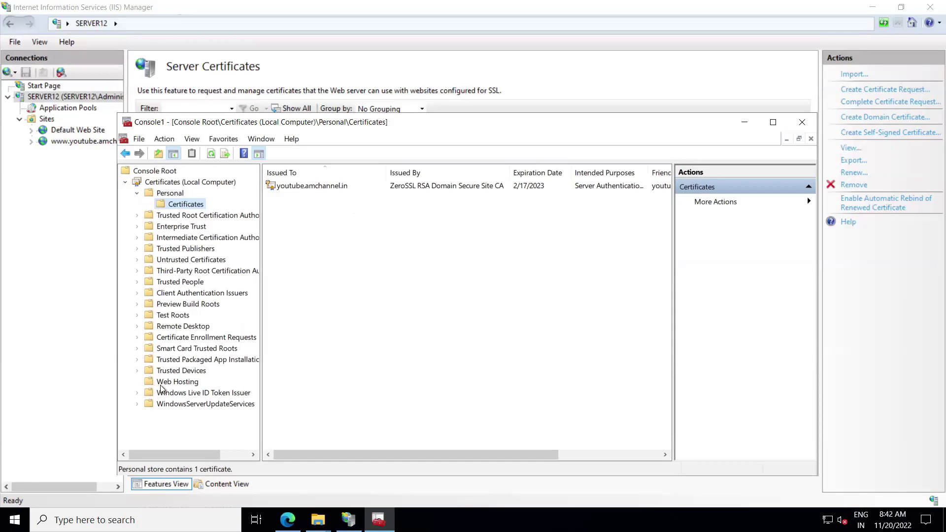
left_click(177, 382)
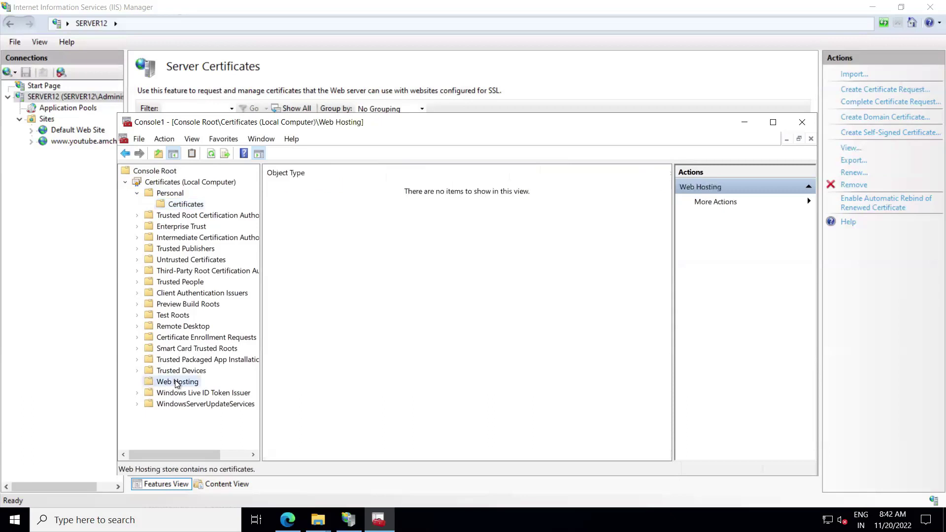
left_click(184, 205)
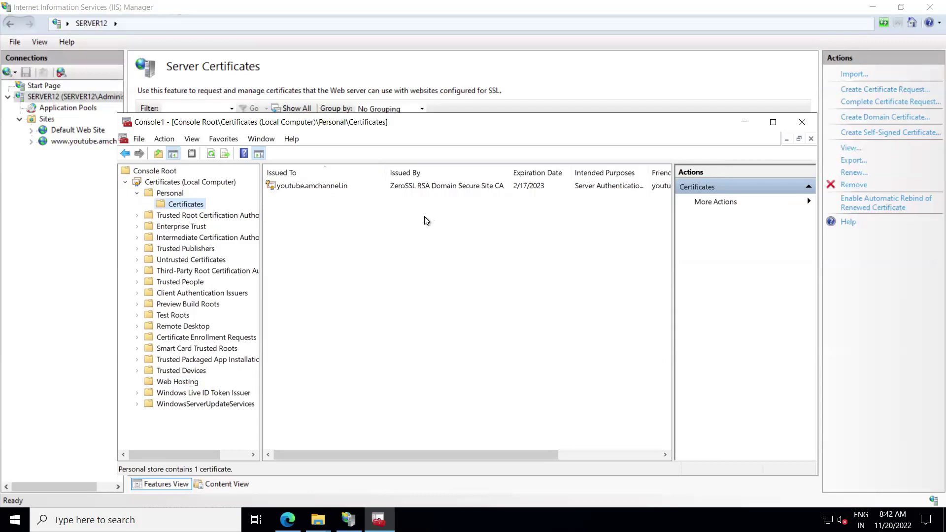
Bring up the All Tasks menu for the youtube.amchannel.in certificate, reaching Export.
left_click(381, 188)
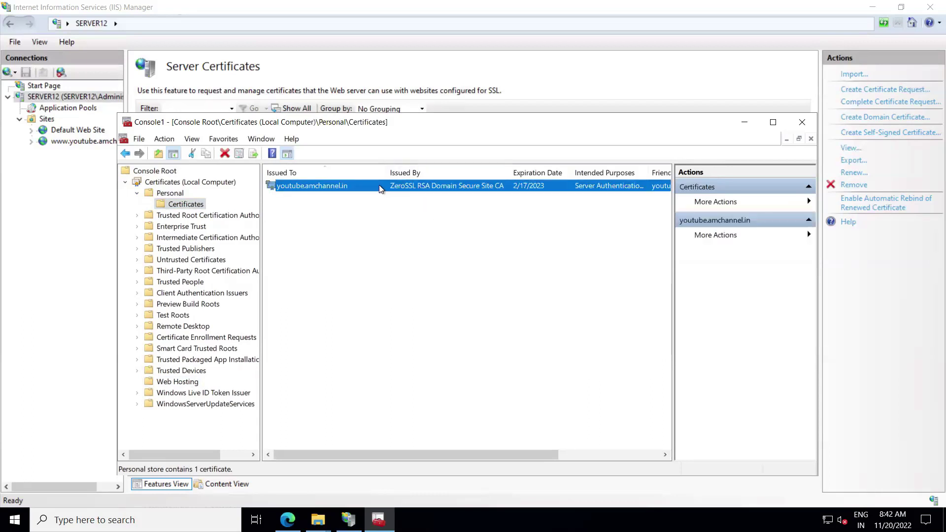
right_click(380, 187)
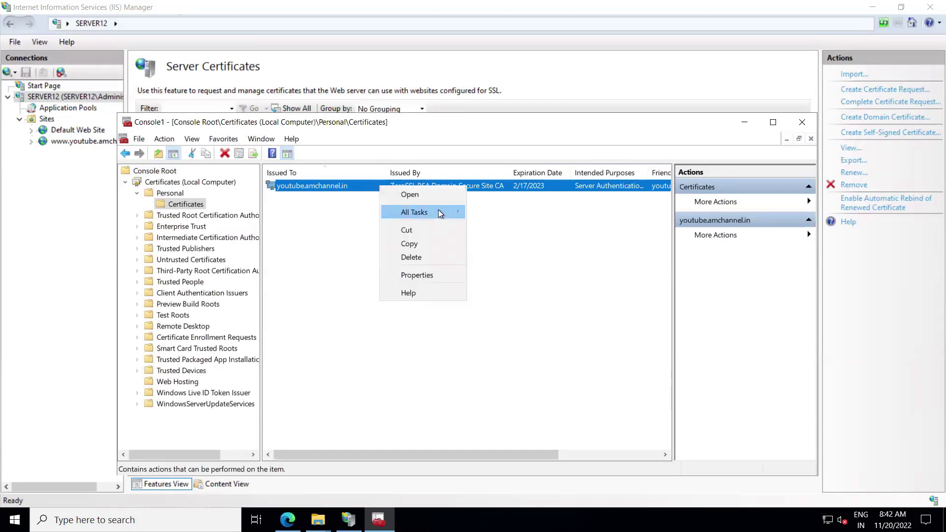
mouse_move(440, 212)
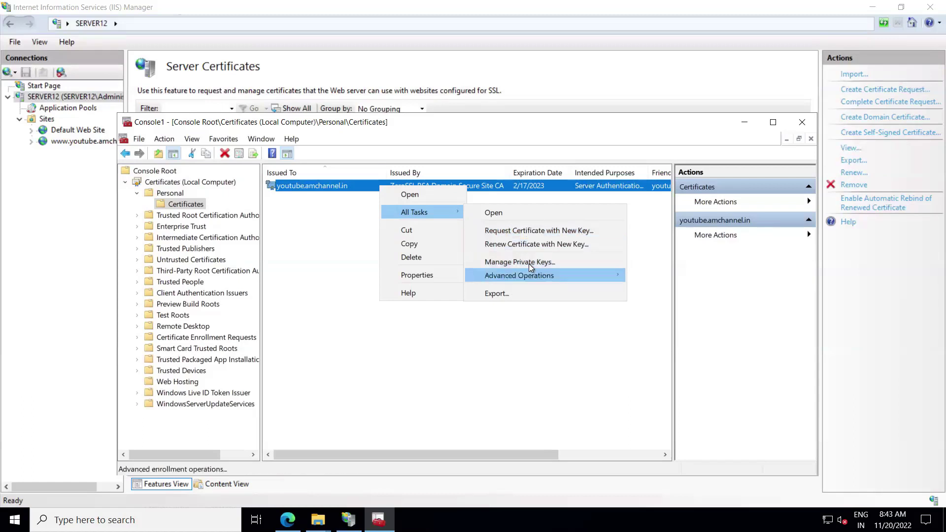
Launch the Certificate Export Wizard for the certificate and pass its welcome page.
left_click(521, 294)
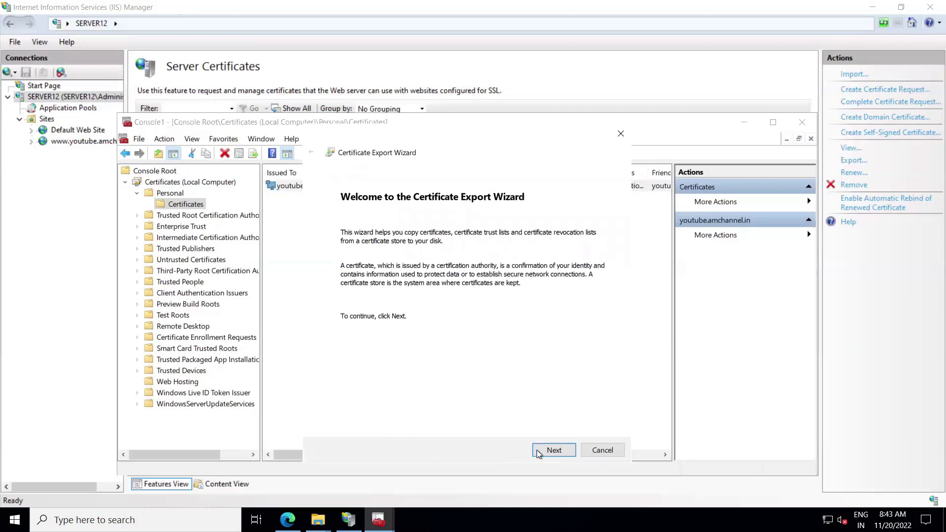
left_click(554, 450)
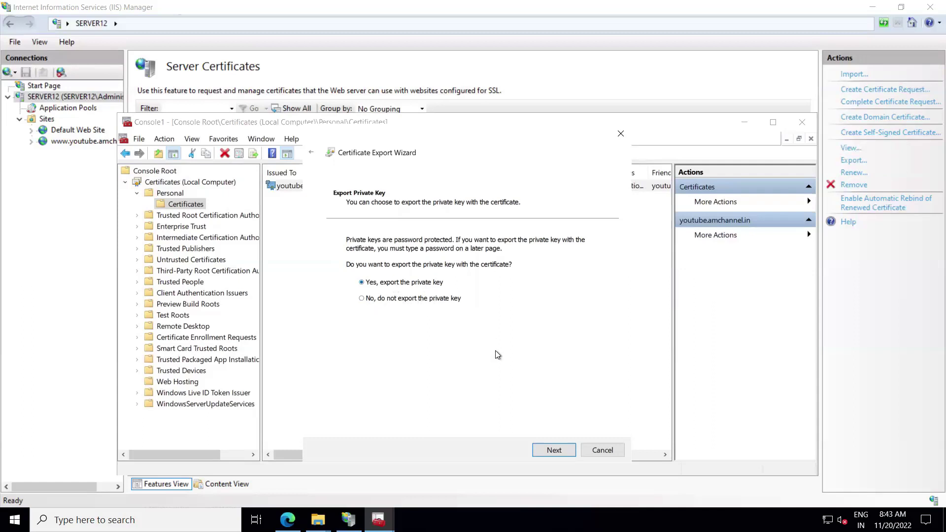
Choose 'Yes, export the private key' and continue to the PKCS #12 (.PFX) format page.
left_click(553, 450)
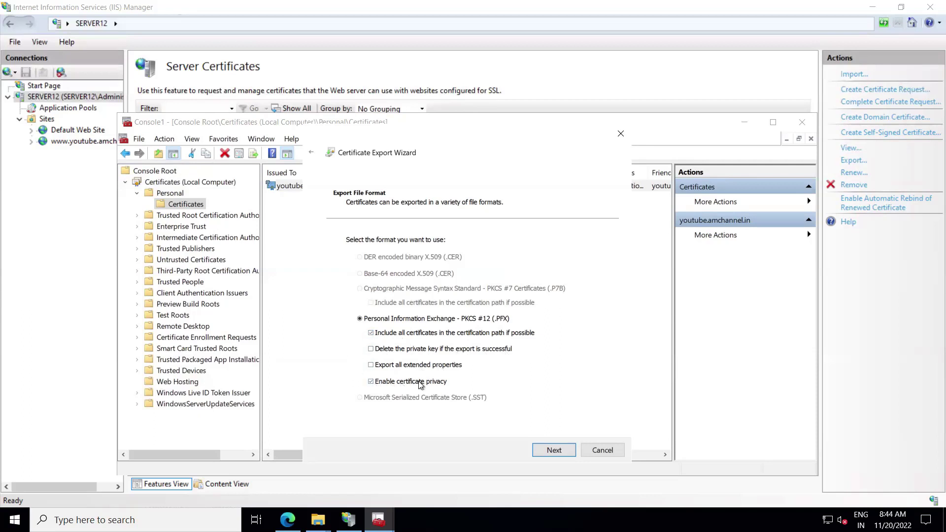
Accept the PFX options, enable password protection, and enter and confirm the export password.
left_click(557, 450)
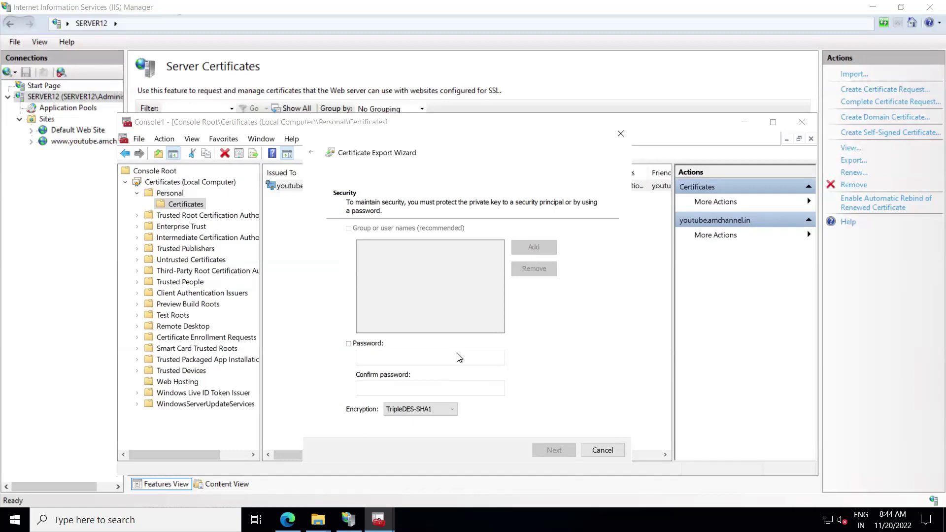
left_click(349, 345)
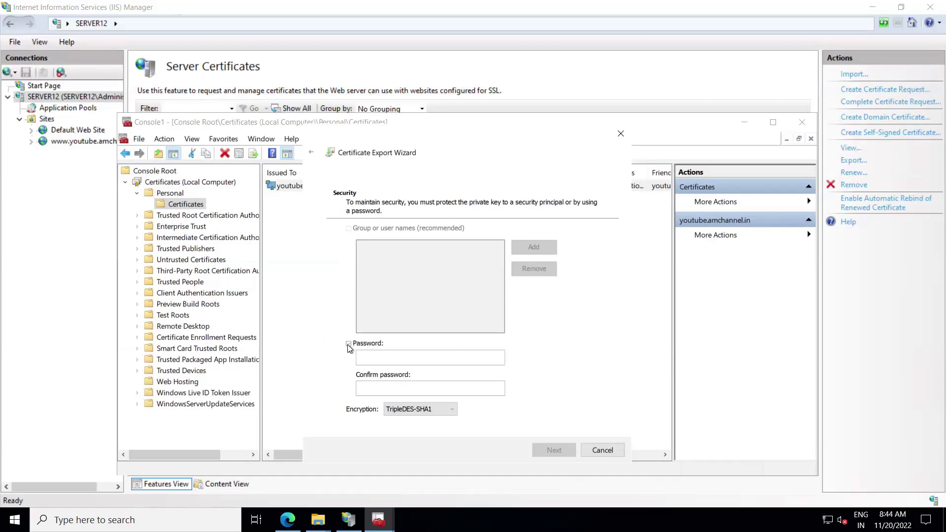
left_click(414, 359)
type("*************")
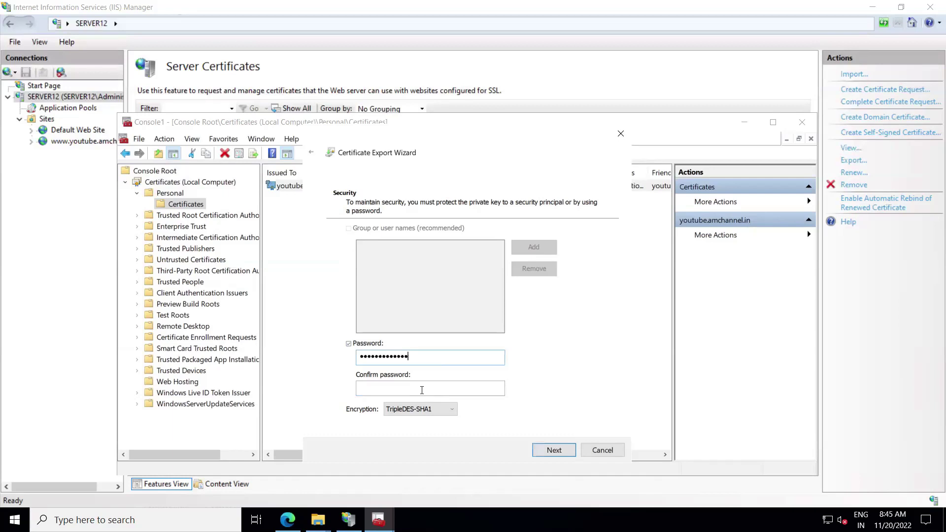
left_click(422, 390)
type("*************")
Set the export file to youtube.amchannel.in-201122.pfx in the Documents folder.
left_click(554, 450)
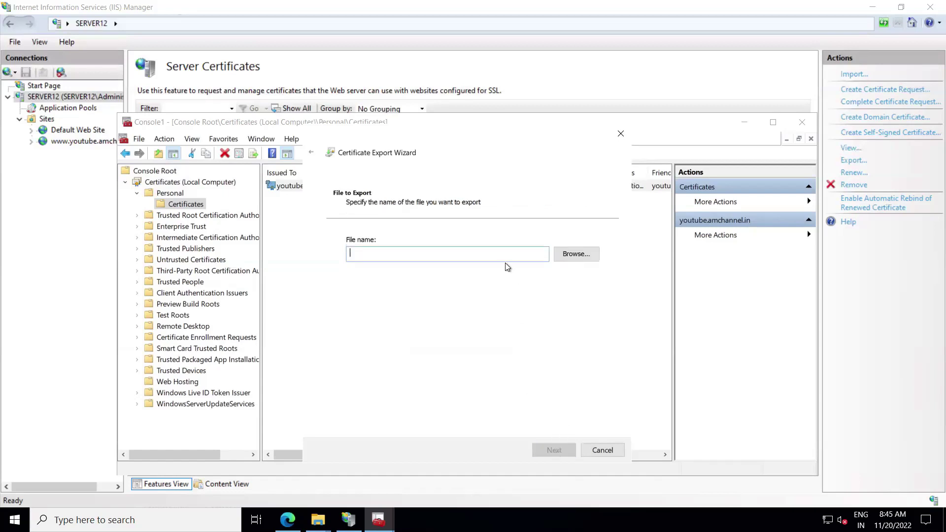
left_click(573, 256)
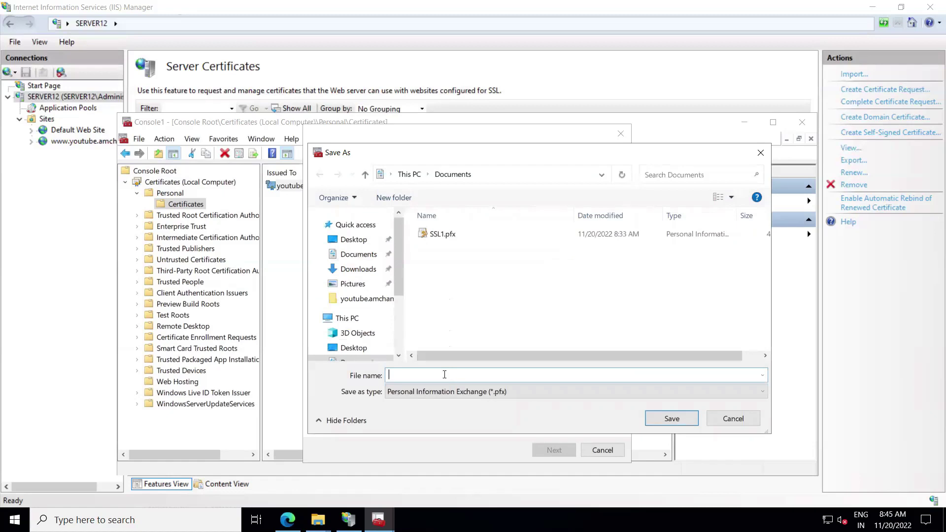
type("youtub")
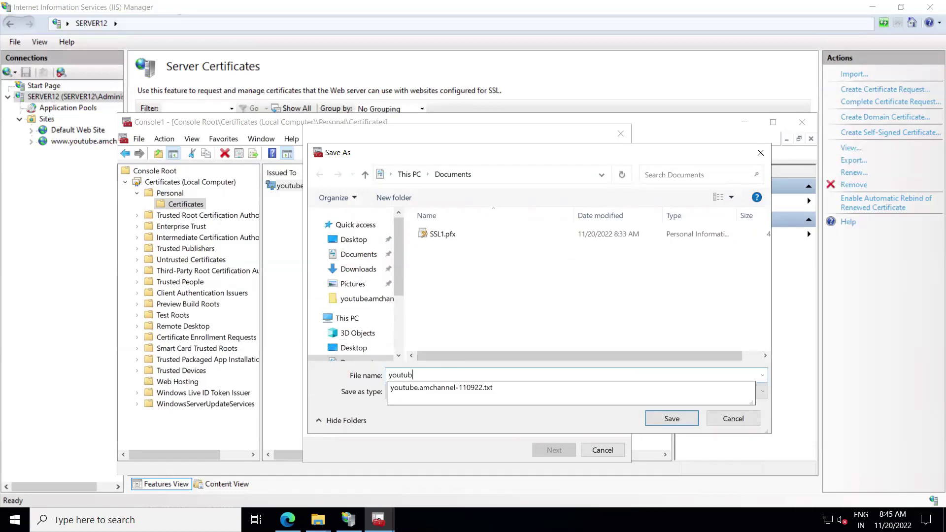
type("e.amchannel.")
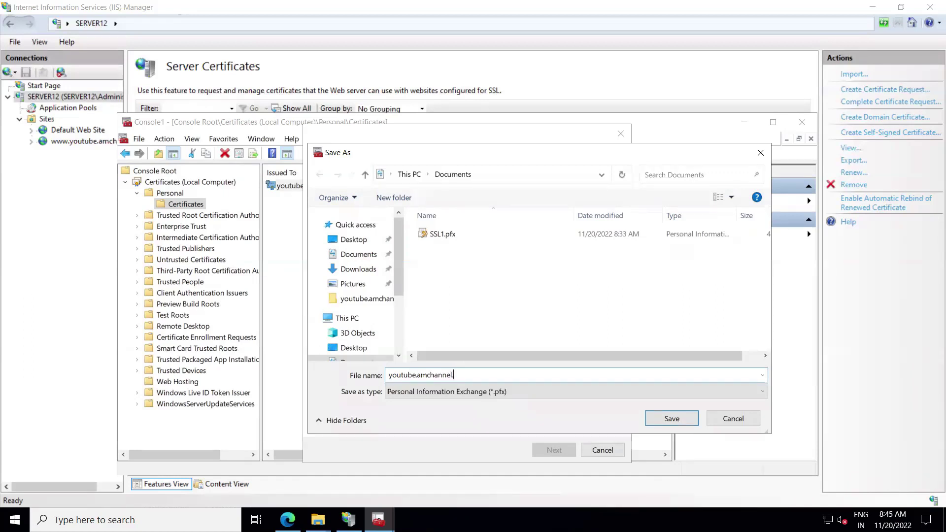
type("in-201122")
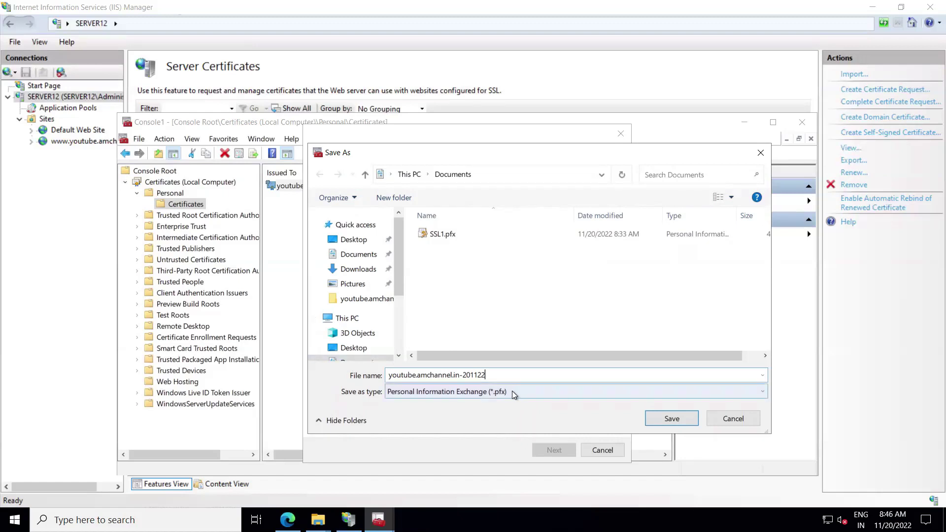
left_click(672, 418)
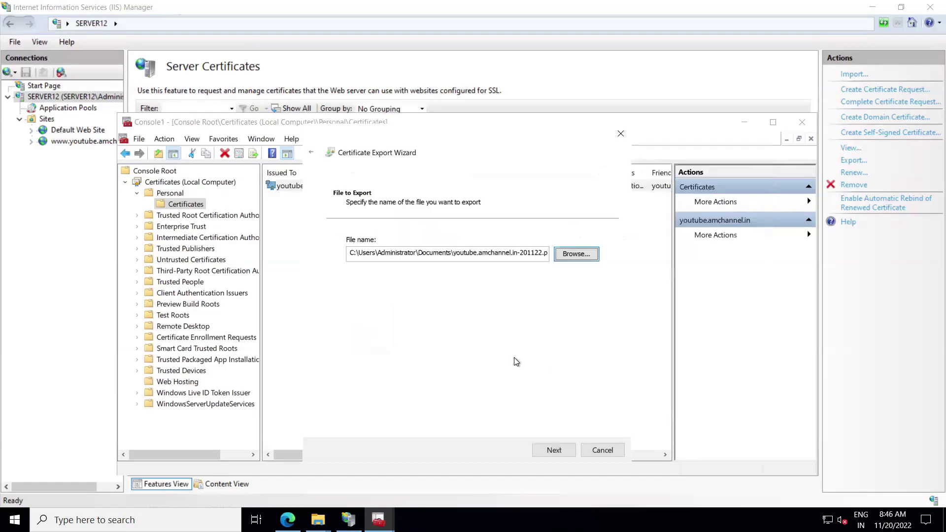
Finish the export from the summary page and dismiss the success message.
left_click(553, 450)
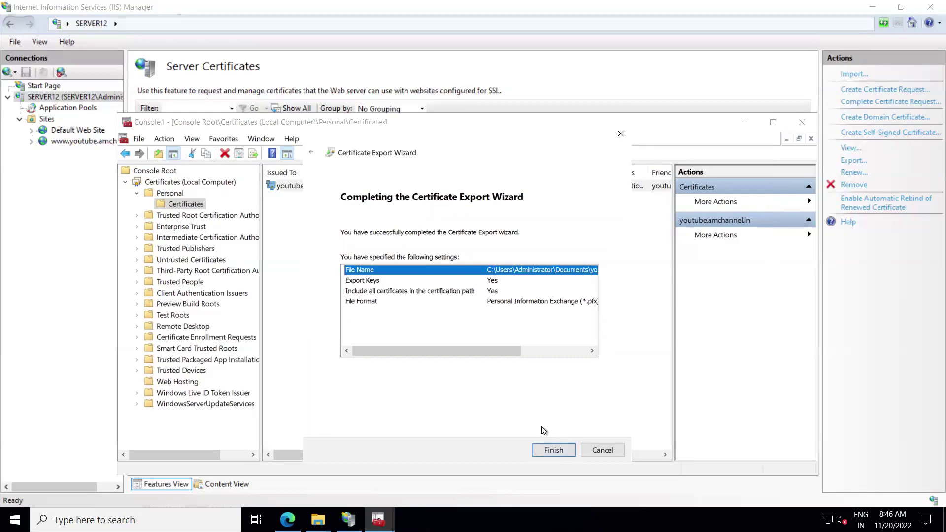
left_click(554, 450)
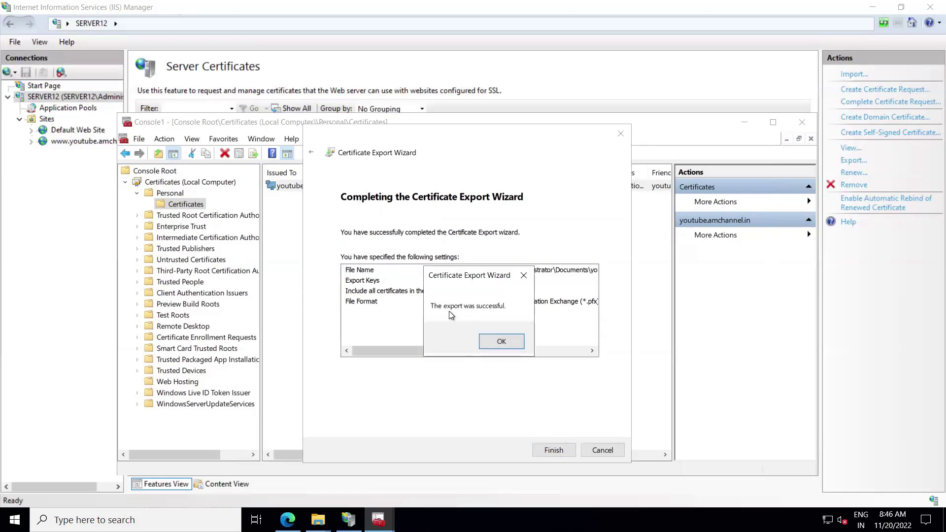
left_click(502, 342)
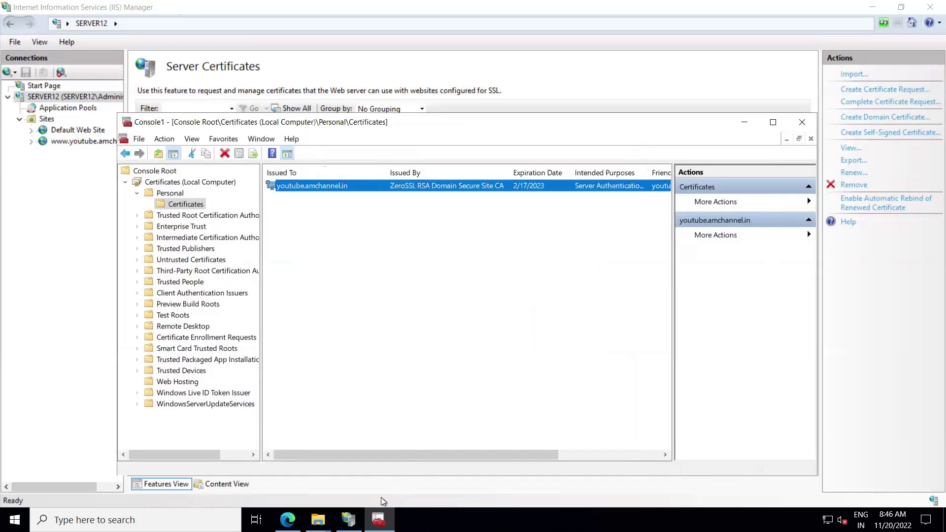
Check the new 7 KB youtube.amchannel.in-201122.pfx file in the Documents folder.
left_click(318, 519)
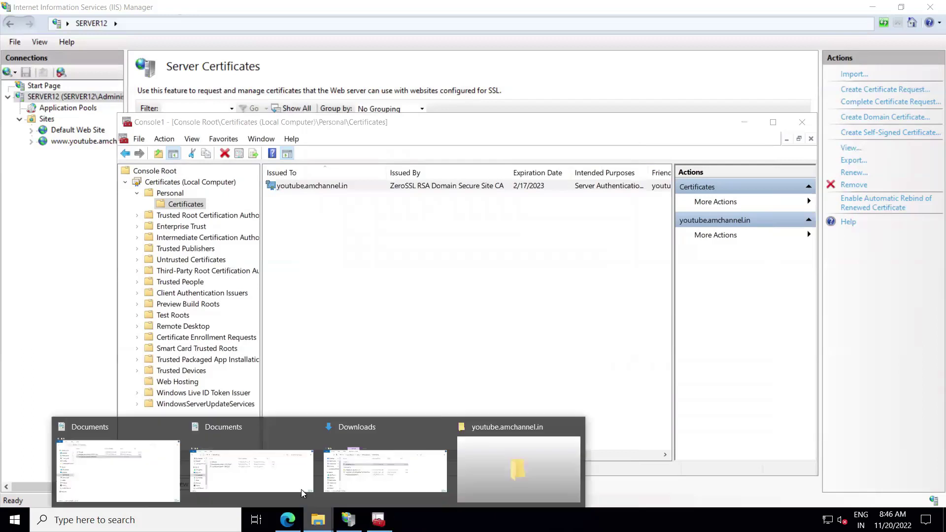
left_click(268, 464)
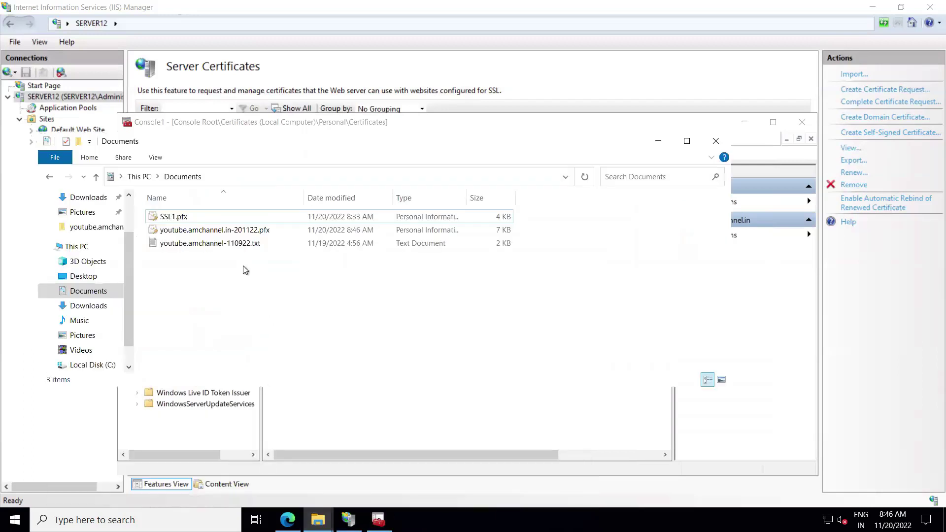
left_click(234, 232)
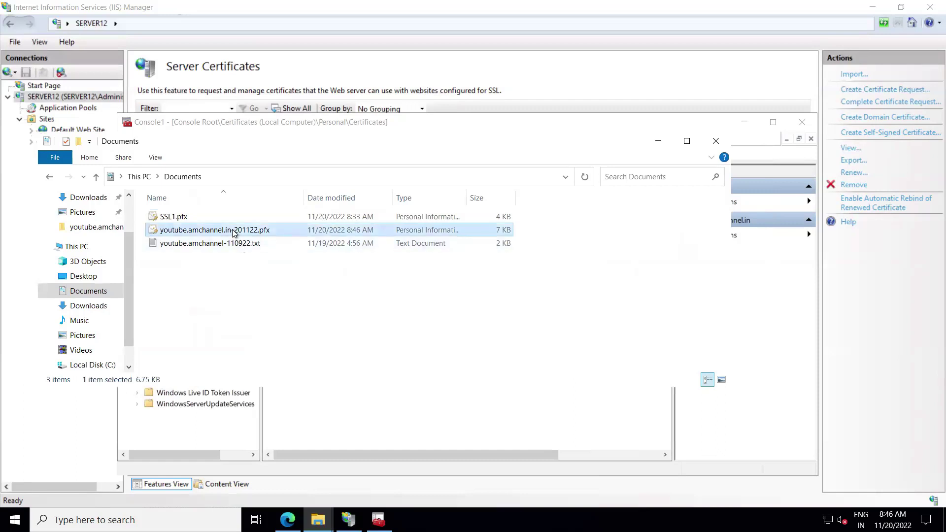
right_click(233, 233)
key("Escape")
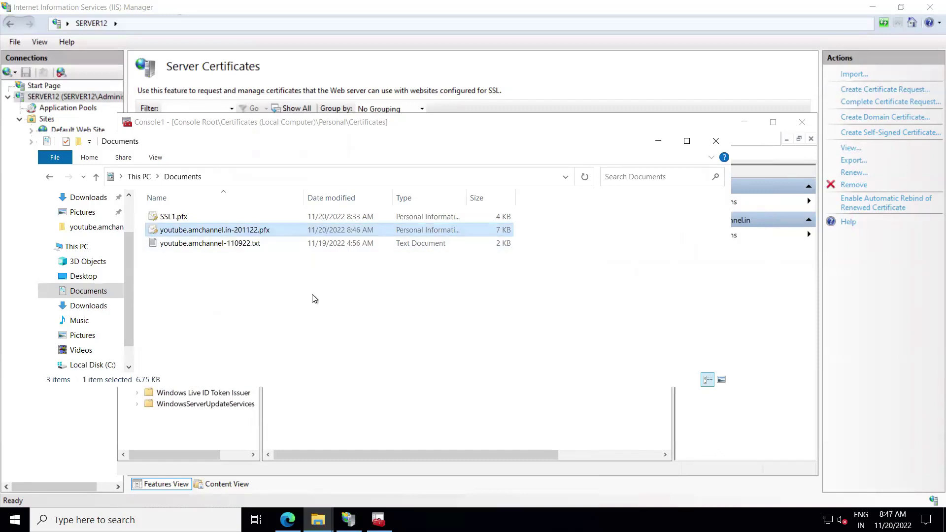
left_click(312, 294)
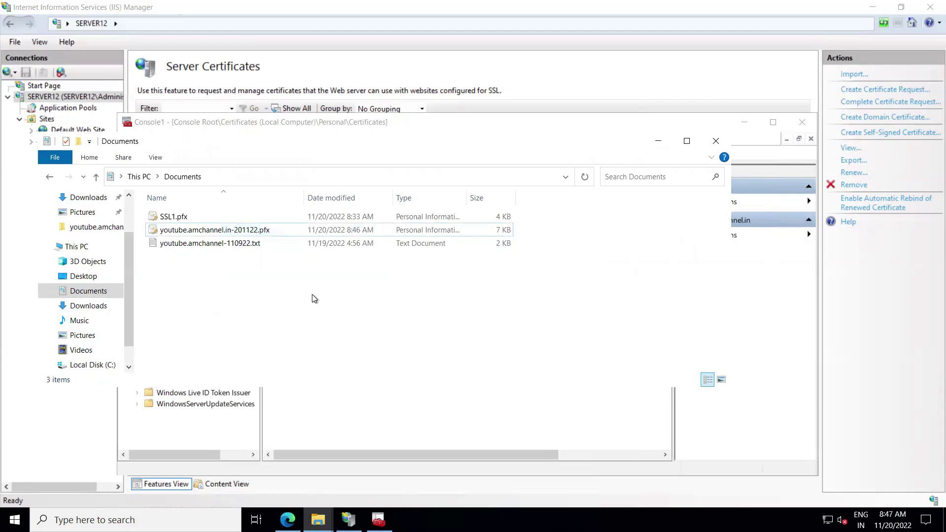